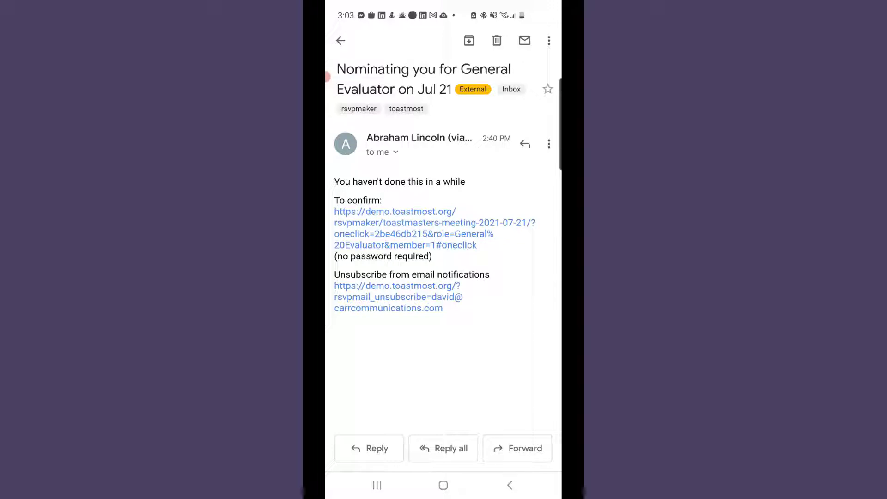
# Confirm the emailed one-click link and accept the General Evaluator role for the August 18 meeting
pyautogui.click(435, 228)
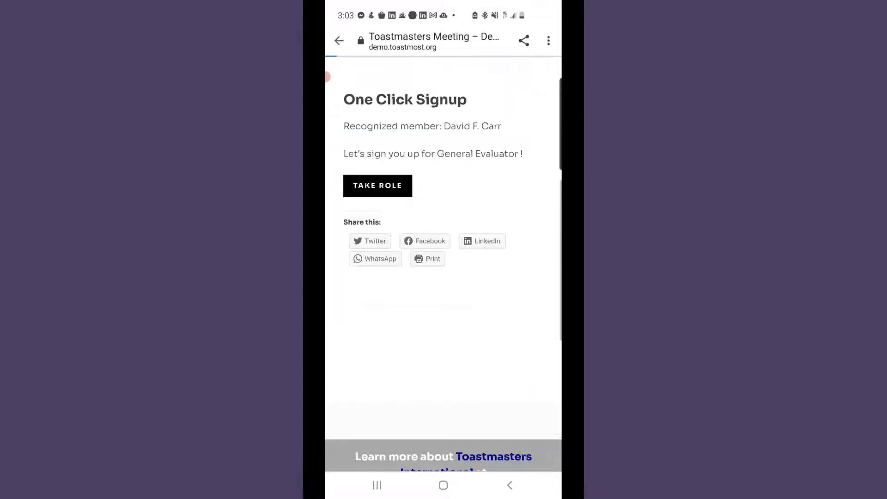
pyautogui.click(376, 184)
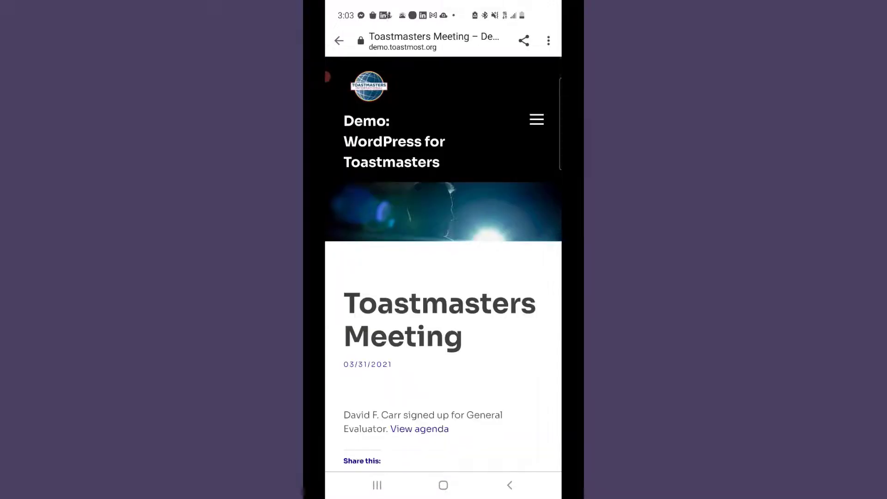
pyautogui.scroll(-2, 442, 278)
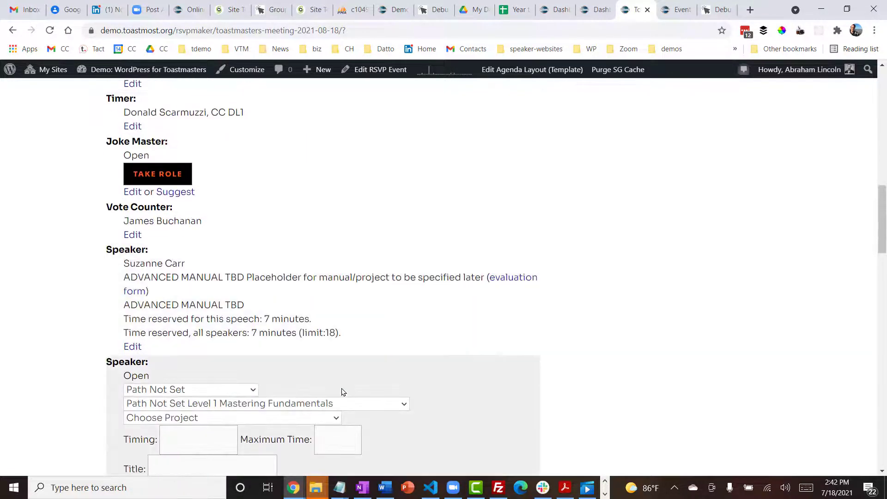
pyautogui.scroll(-2, 342, 392)
pyautogui.scroll(-2, 341, 392)
pyautogui.scroll(-1, 341, 392)
pyautogui.scroll(-1, 341, 392)
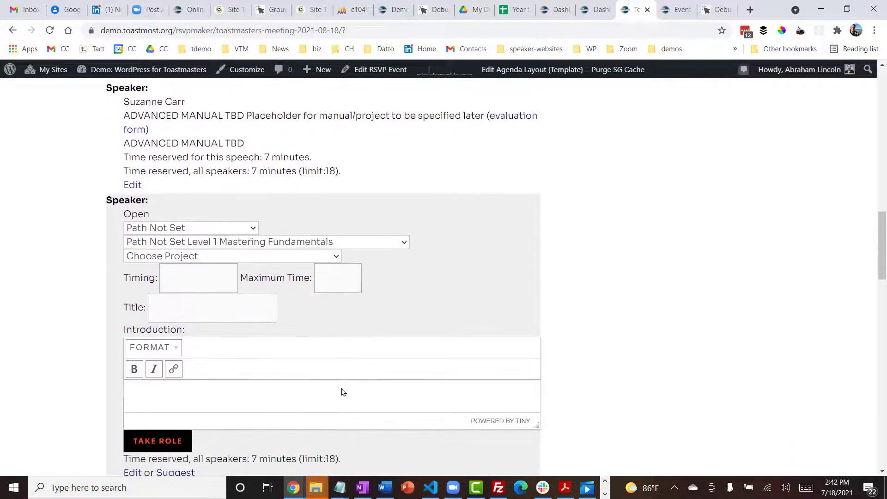
pyautogui.scroll(-1, 341, 392)
pyautogui.scroll(-1, 340, 392)
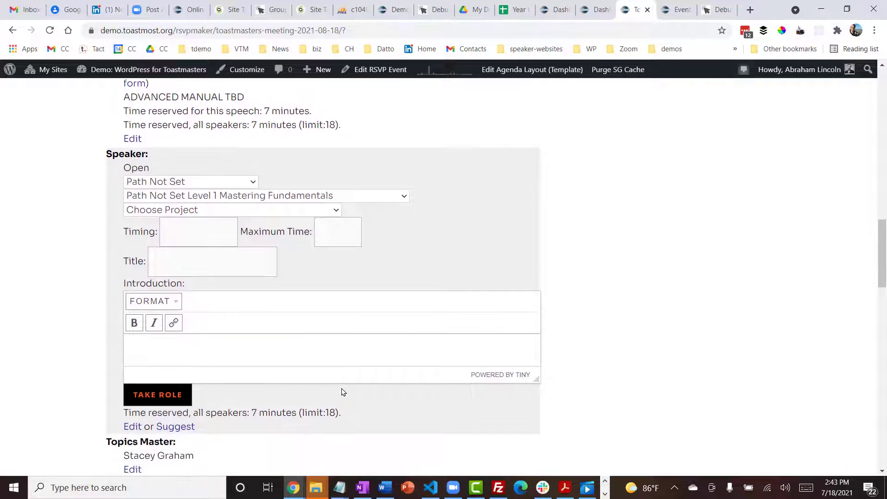
# Start a Suggest nomination for the open Speaker role and open the Member list
pyautogui.click(175, 426)
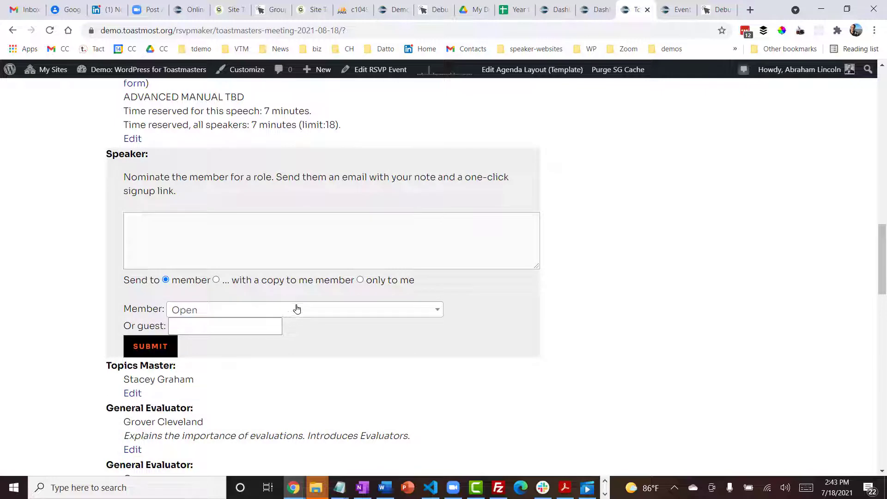
pyautogui.click(296, 309)
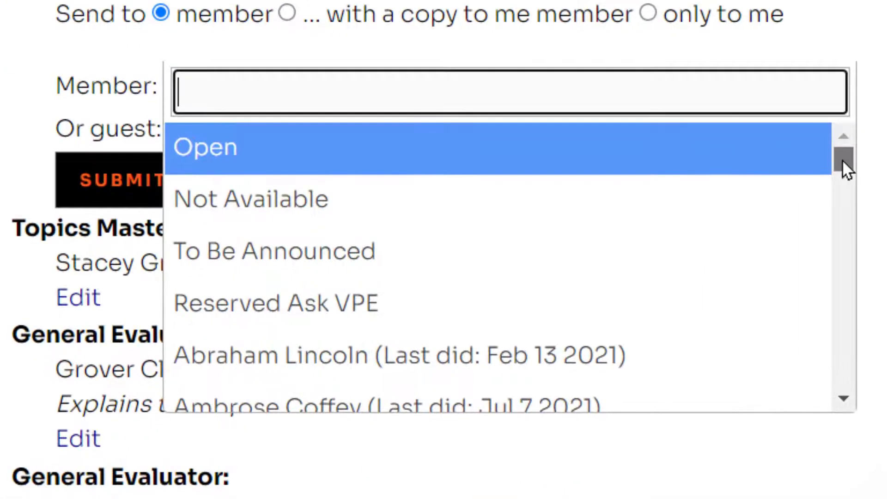
pyautogui.moveTo(841, 161); pyautogui.dragTo(837, 199)
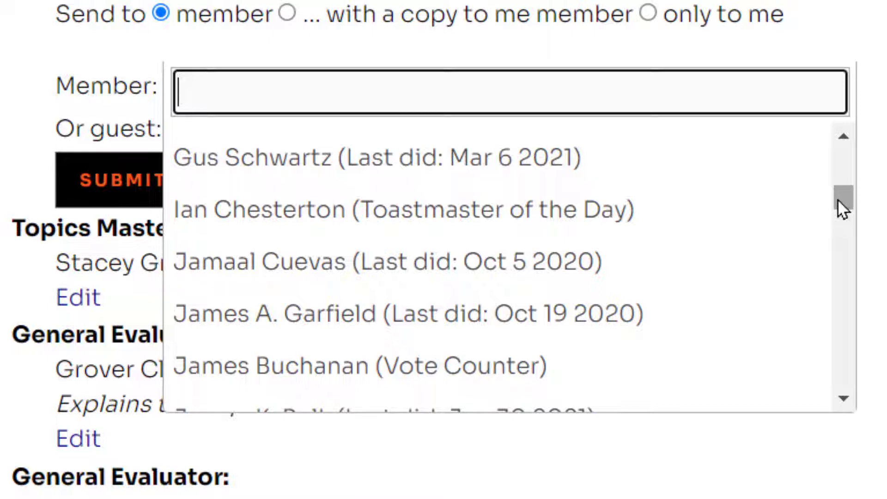
pyautogui.write('s')
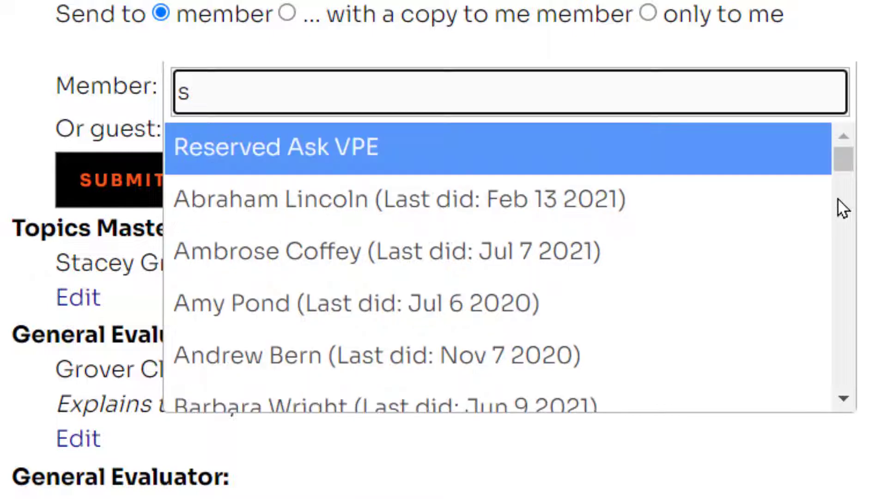
pyautogui.write('teph')
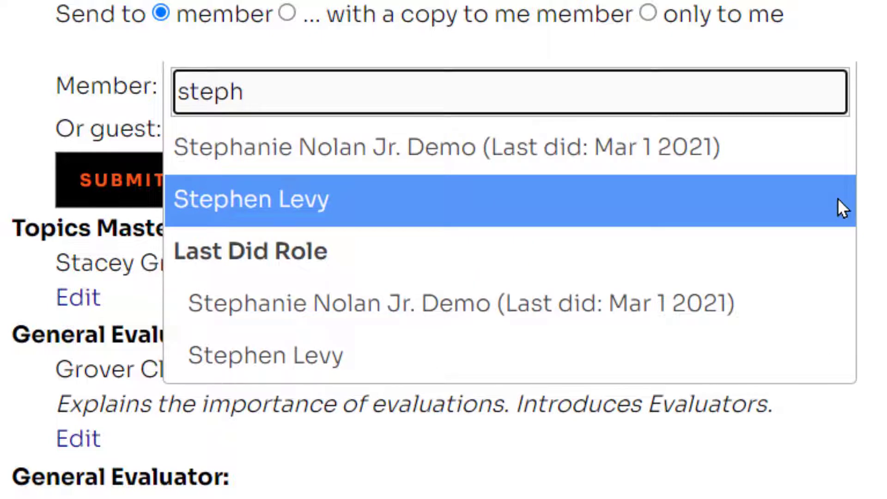
pyautogui.click(613, 200)
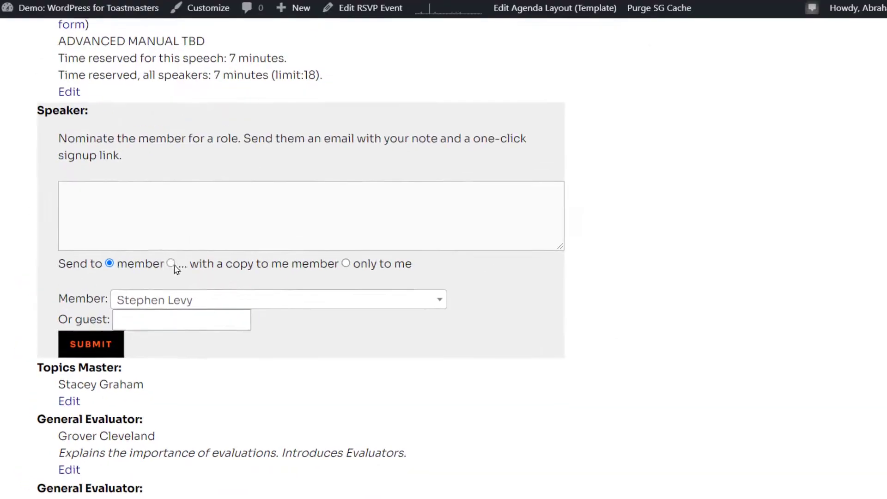
pyautogui.click(287, 13)
pyautogui.click(212, 224)
pyautogui.write('About time we got another speech from you!')
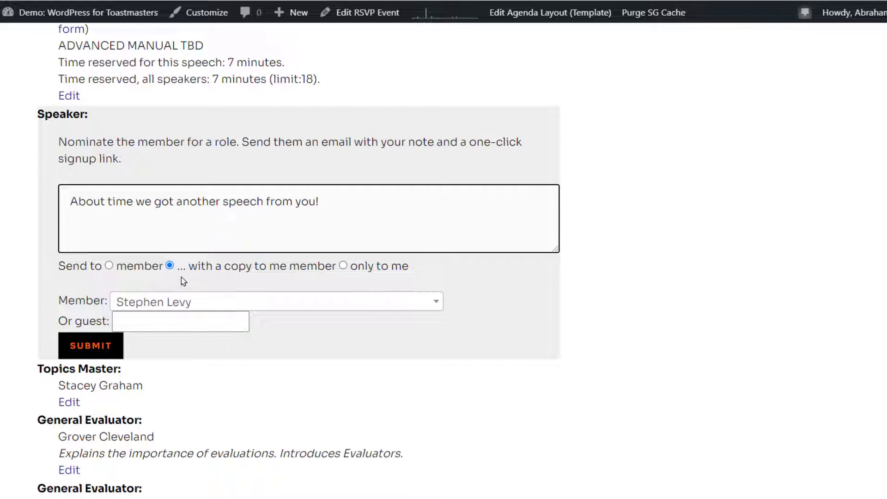
pyautogui.click(103, 342)
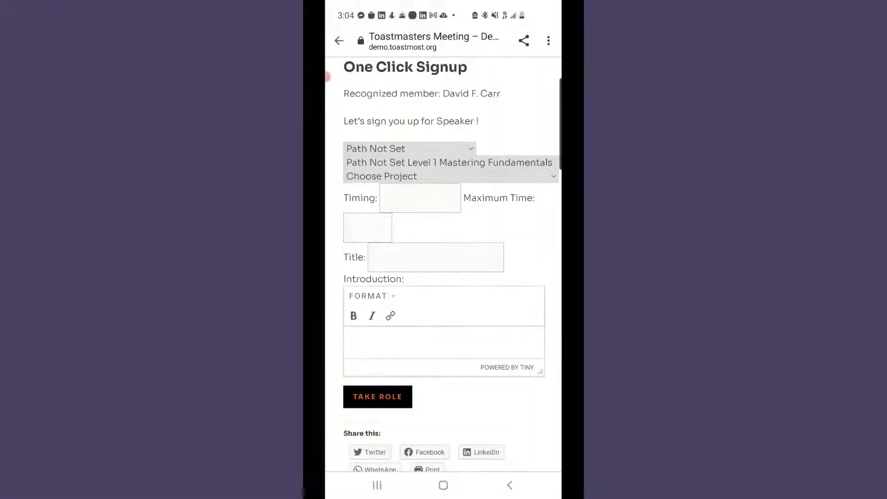
# Sign up as Speaker: Engaging Humor Level 3, Connect with Storytelling, titled 'The rabbit farm'
pyautogui.click(409, 148)
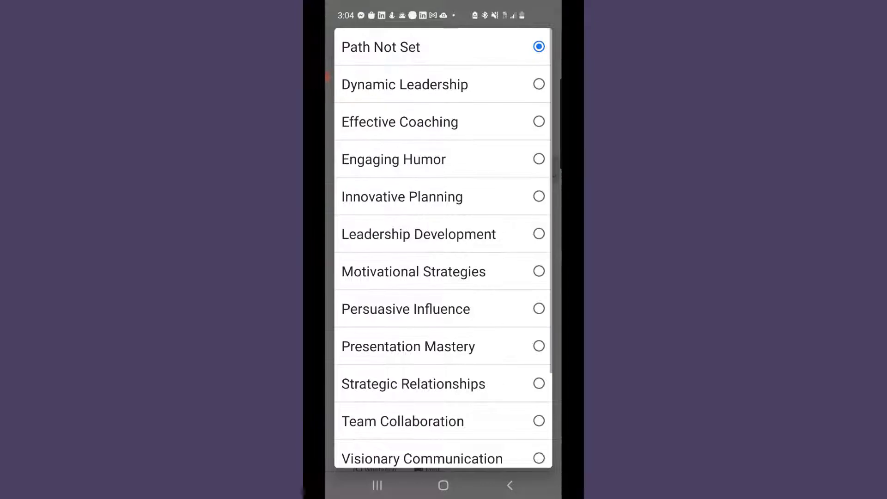
pyautogui.click(394, 159)
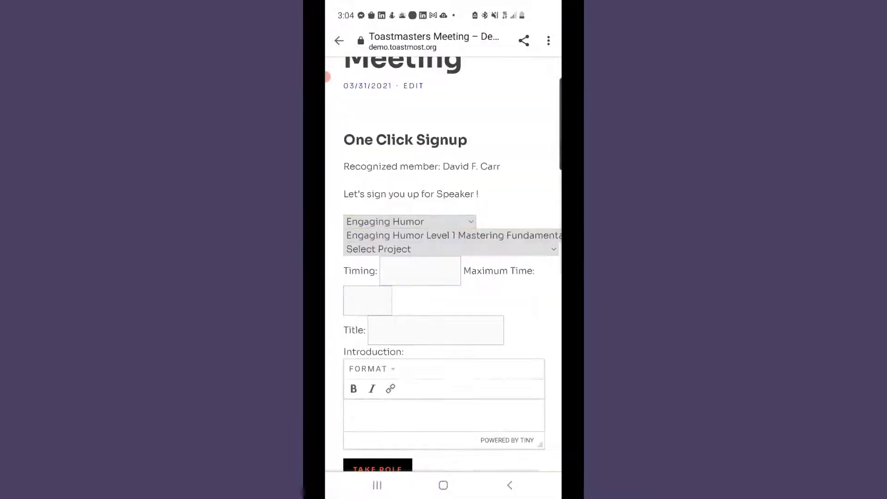
pyautogui.click(451, 235)
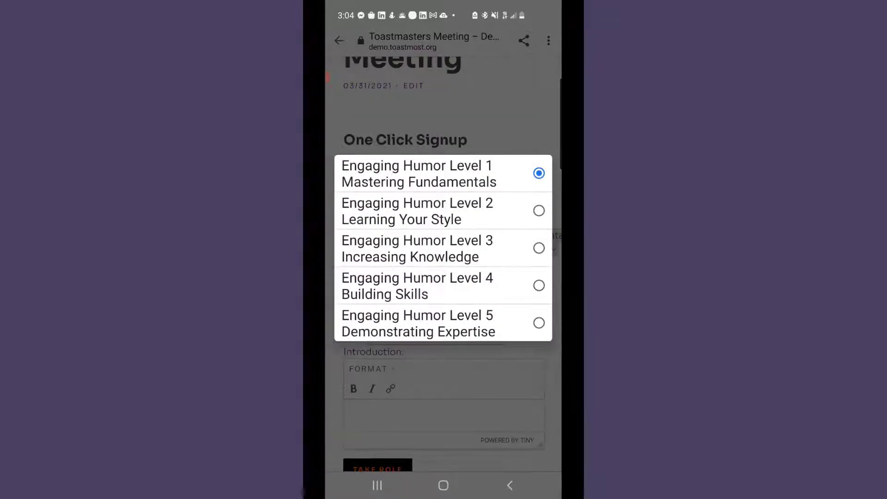
pyautogui.click(417, 248)
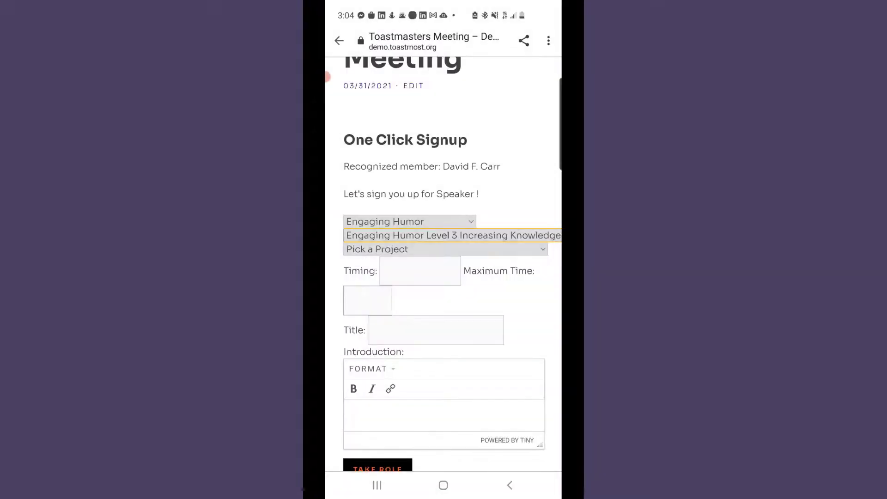
pyautogui.click(443, 249)
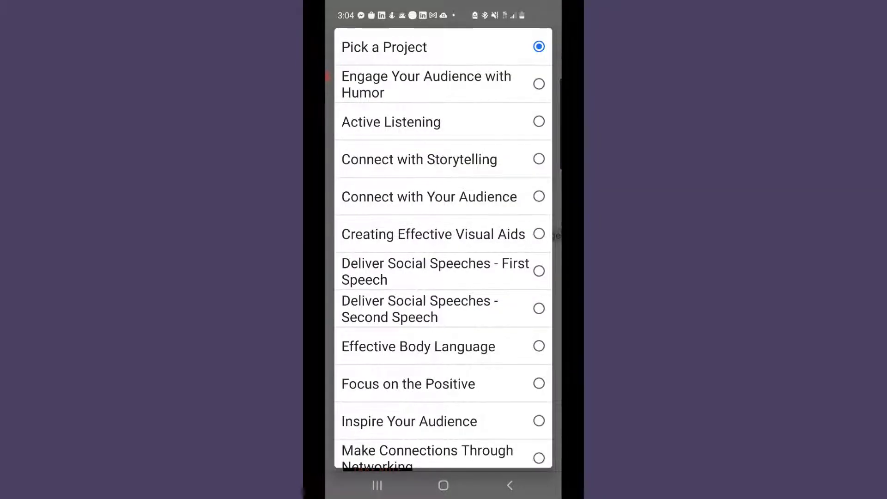
pyautogui.click(444, 159)
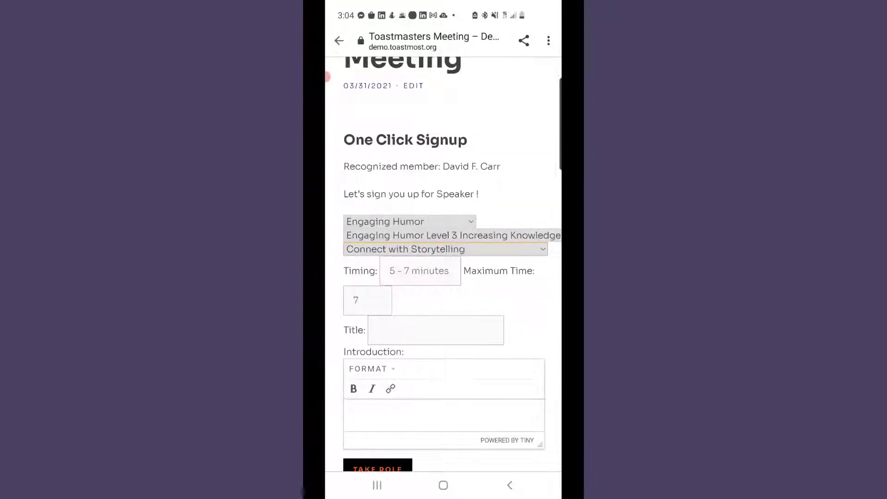
pyautogui.click(435, 330)
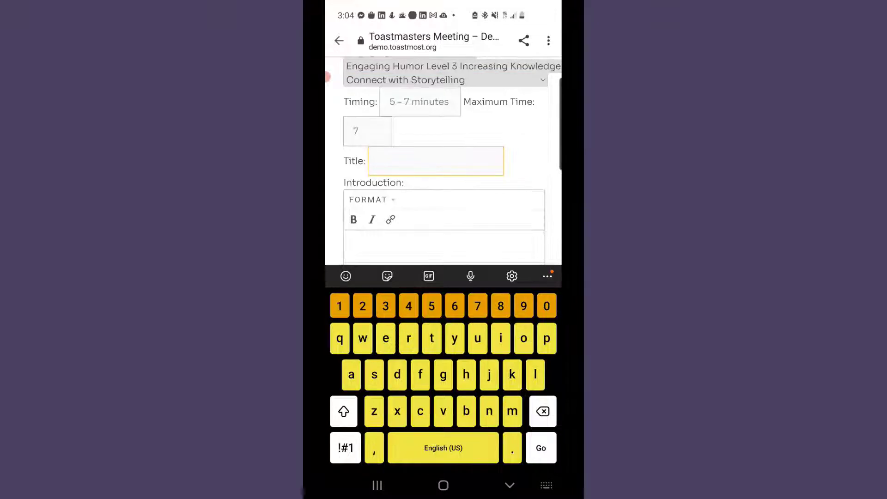
pyautogui.write('The ')
pyautogui.write('rabbit')
pyautogui.write(' farm')
pyautogui.scroll(-6, 444, 159)
pyautogui.click(509, 485)
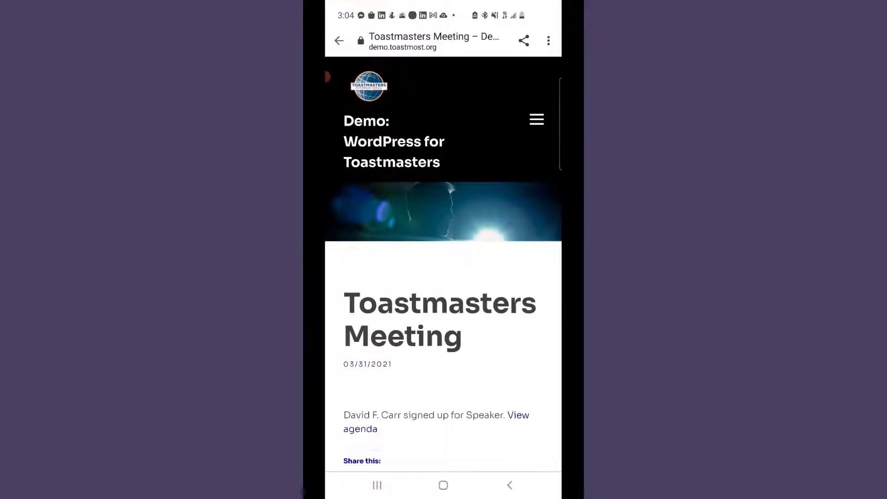
pyautogui.scroll(-3, 444, 277)
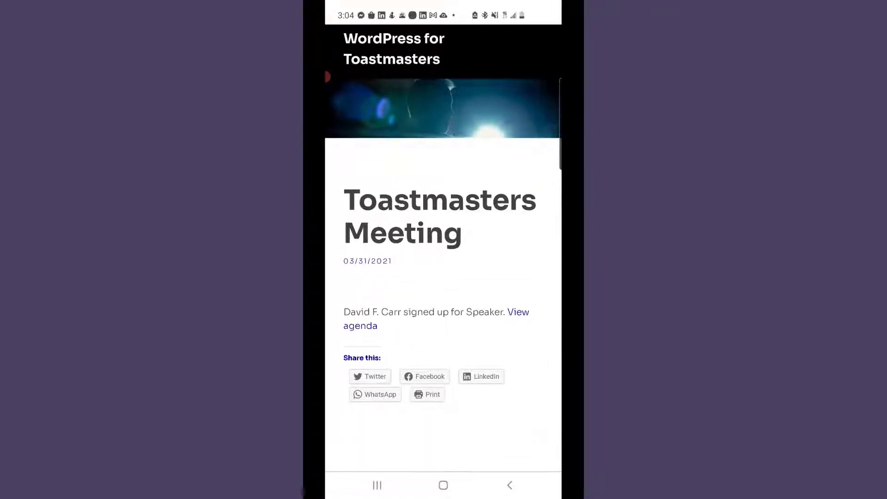
# View the agenda showing 'The rabbit farm' as Speaker 2, then the 'Nominating you for Speaker' email
pyautogui.click(517, 312)
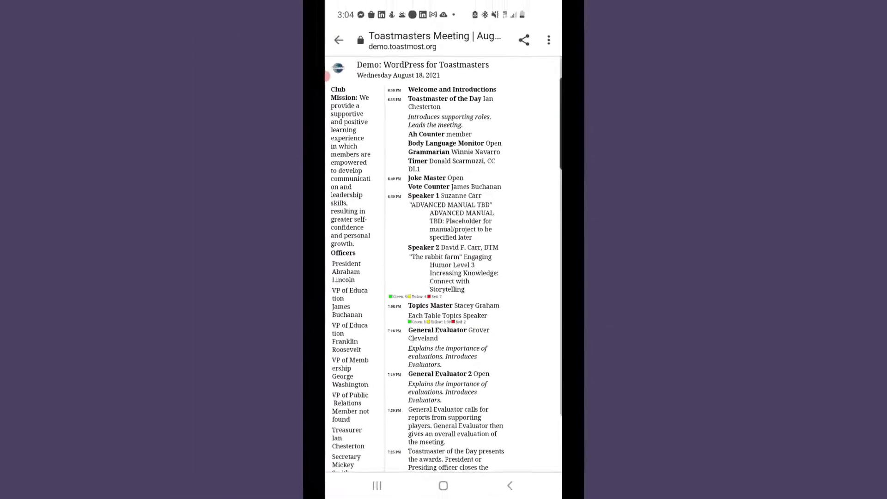
pyautogui.click(444, 289)
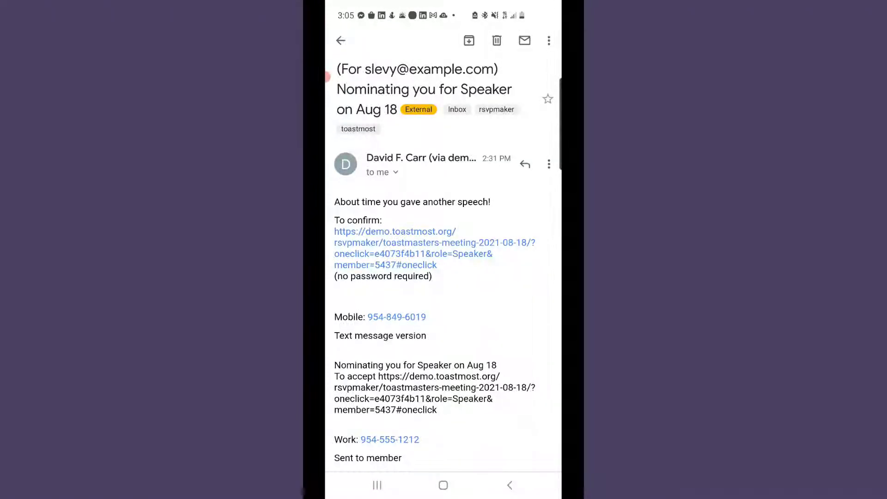
pyautogui.scroll(-3, 444, 277)
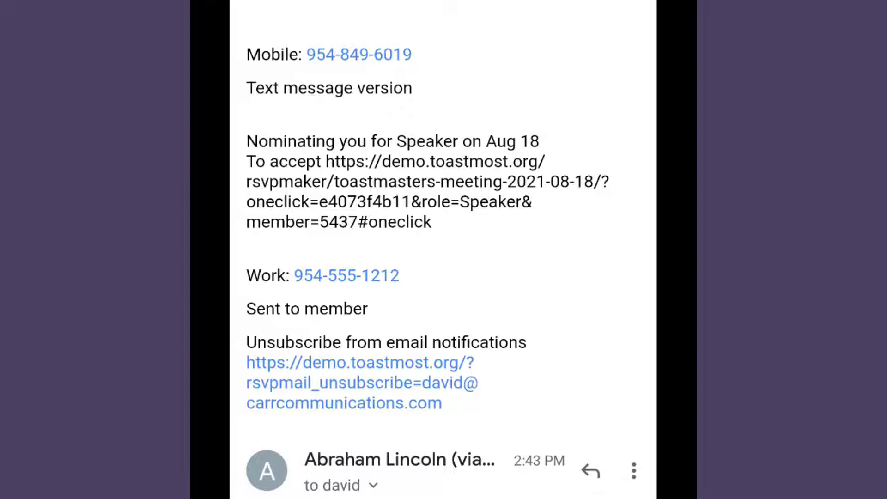
# Copy the nomination line and accept link, then start an SMS to the member's mobile number
pyautogui.doubleClick(284, 181)
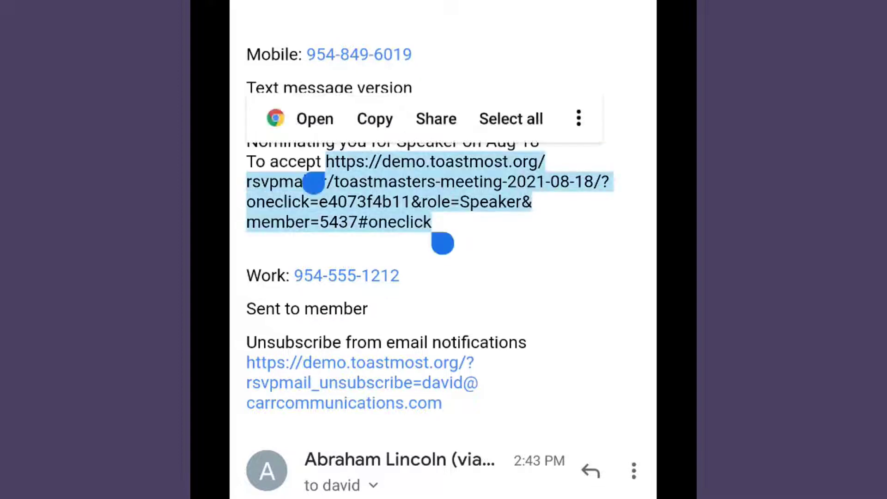
pyautogui.moveTo(314, 182); pyautogui.dragTo(247, 141)
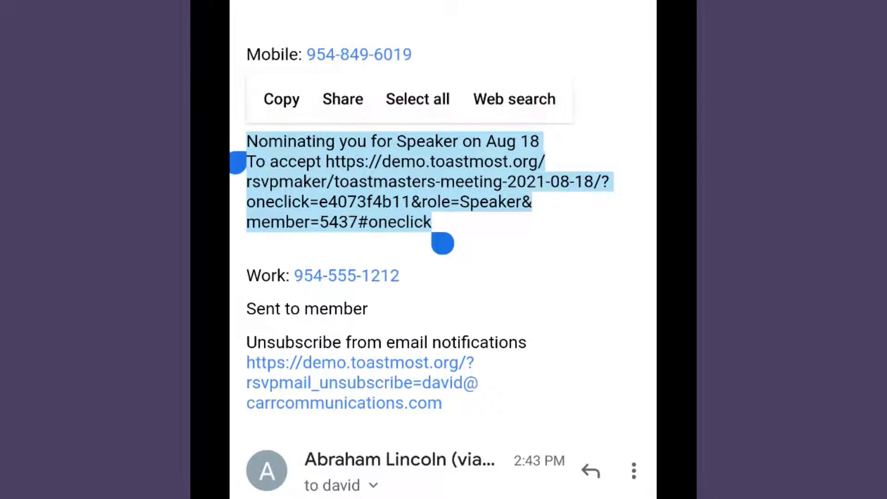
pyautogui.click(281, 99)
pyautogui.click(359, 54)
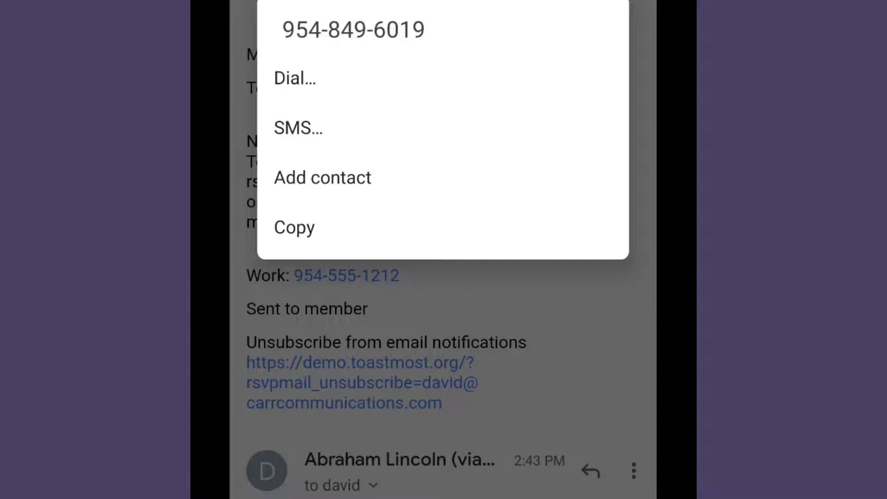
pyautogui.click(298, 128)
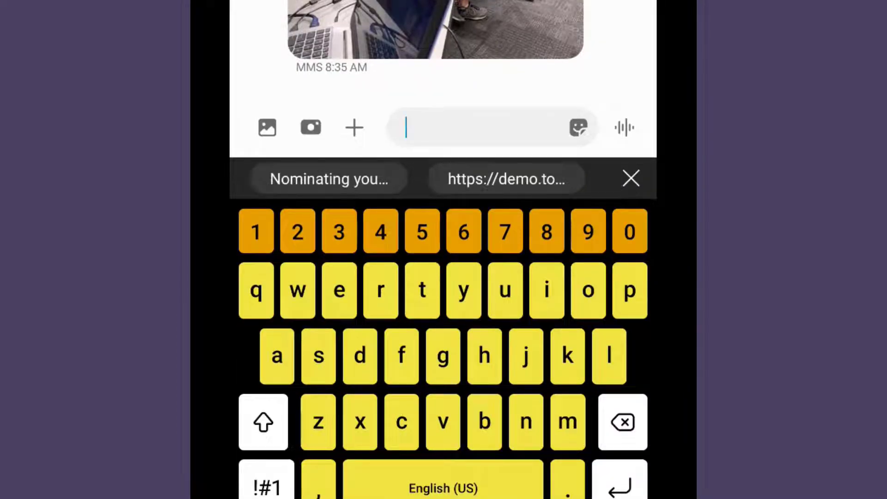
pyautogui.click(485, 127)
pyautogui.click(285, 86)
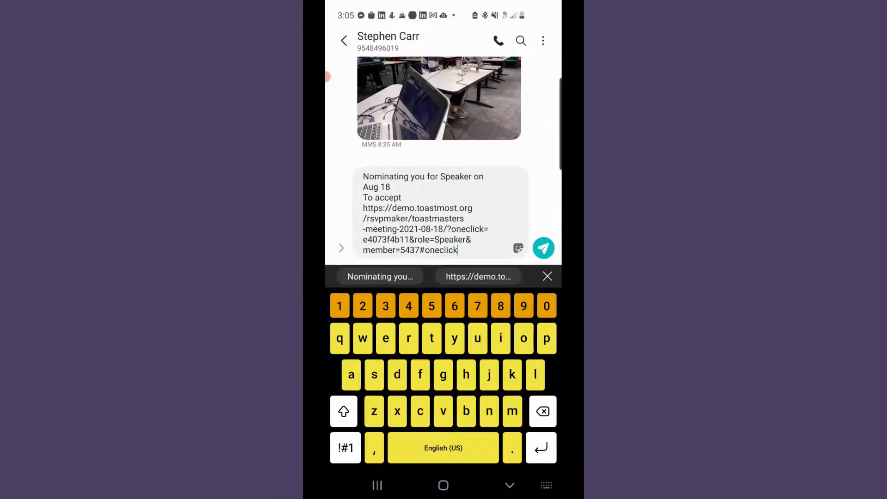
pyautogui.click(545, 246)
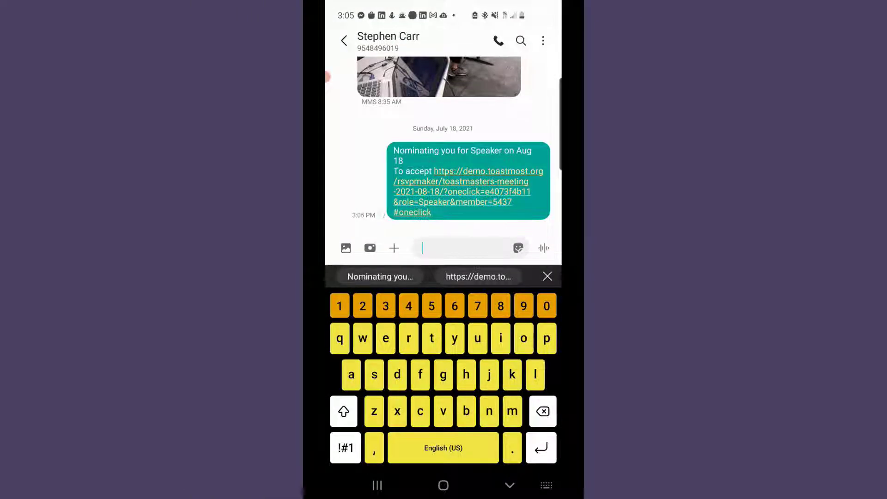